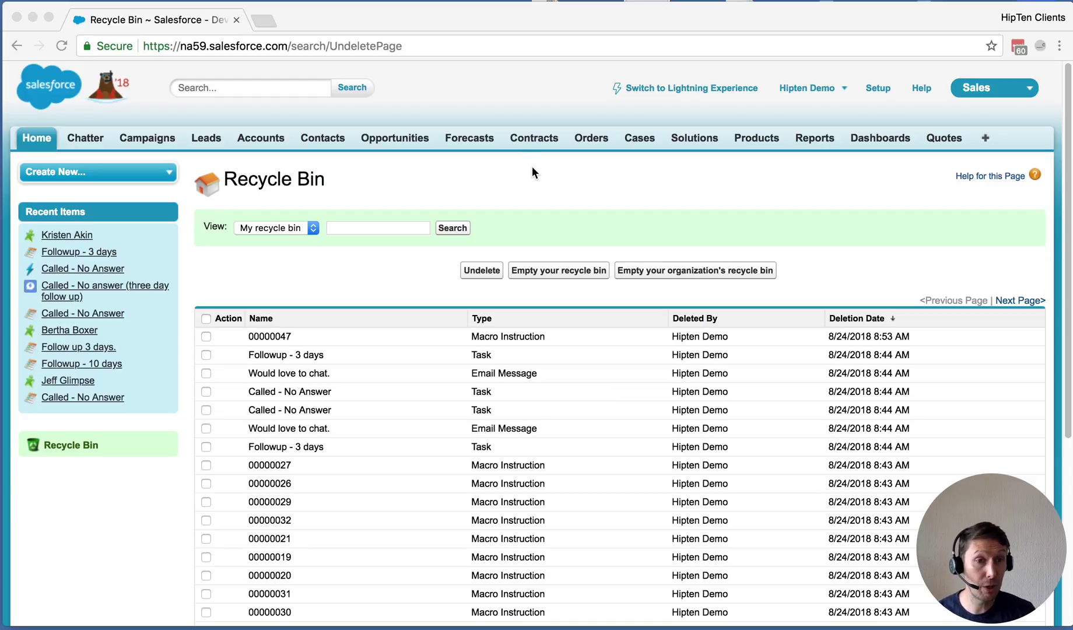
# Switch from the Classic Recycle Bin page to the Lightning Experience home page
pyautogui.click(738, 89)
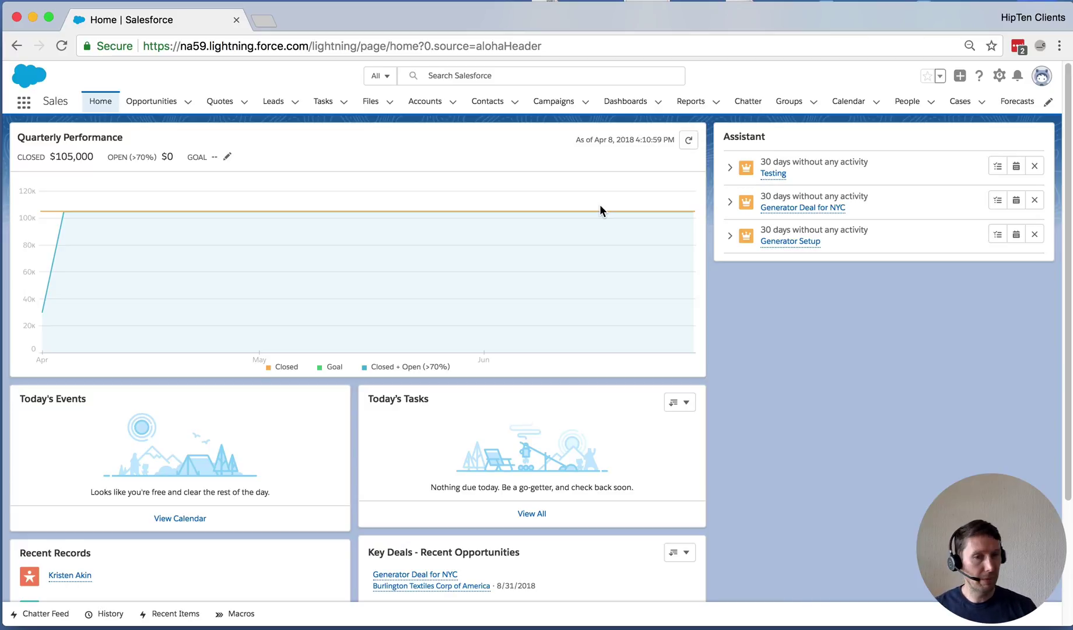
# Open Kristen Akin's lead from the Leads list and delete the record
pyautogui.click(267, 102)
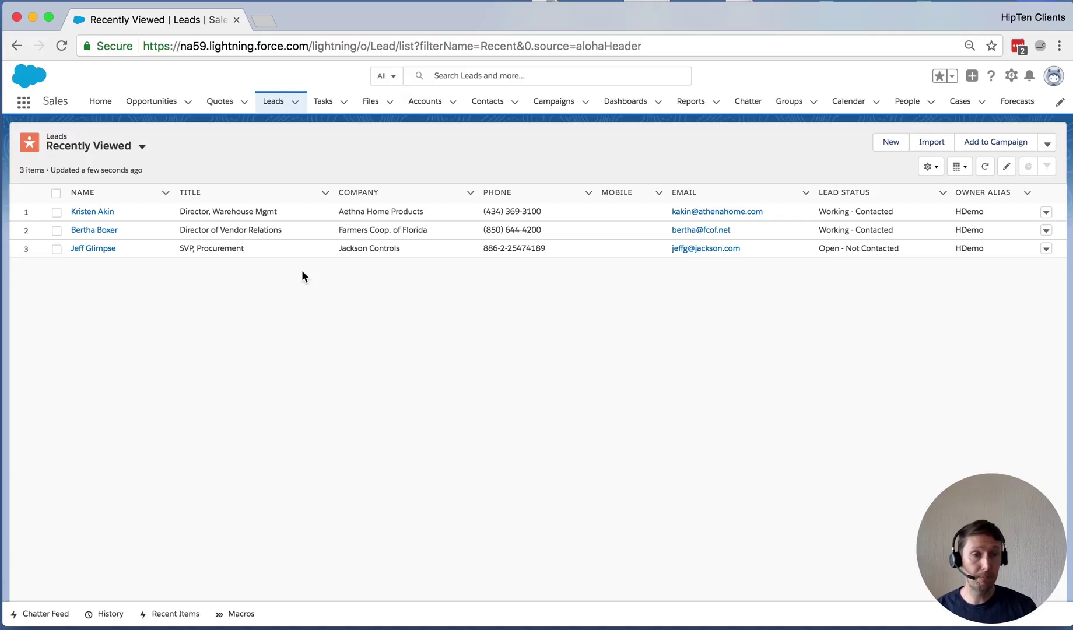
pyautogui.click(103, 214)
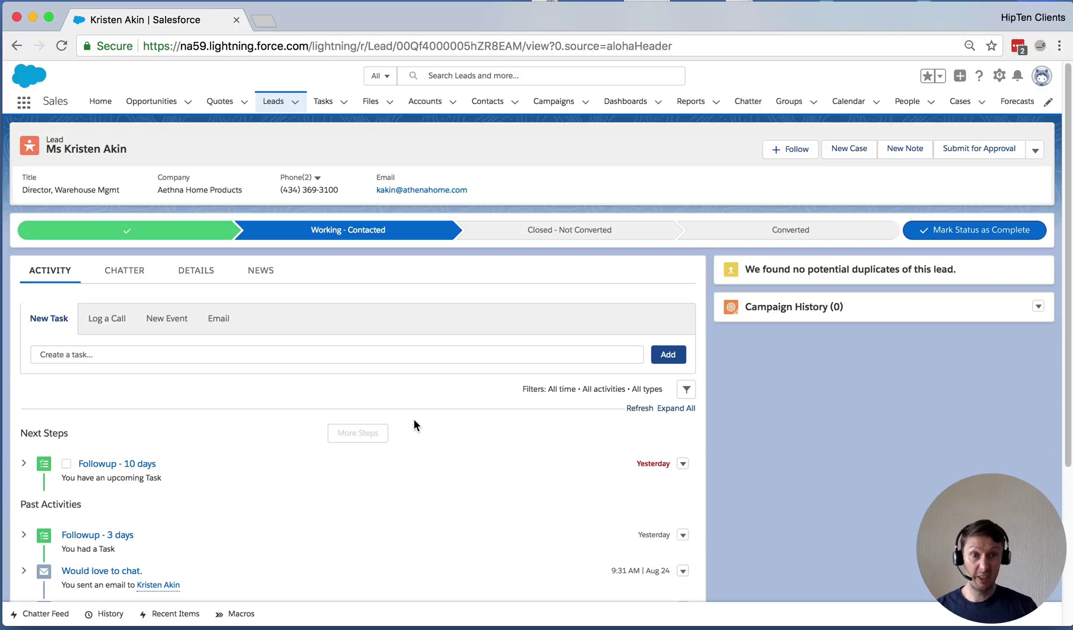
pyautogui.click(1035, 150)
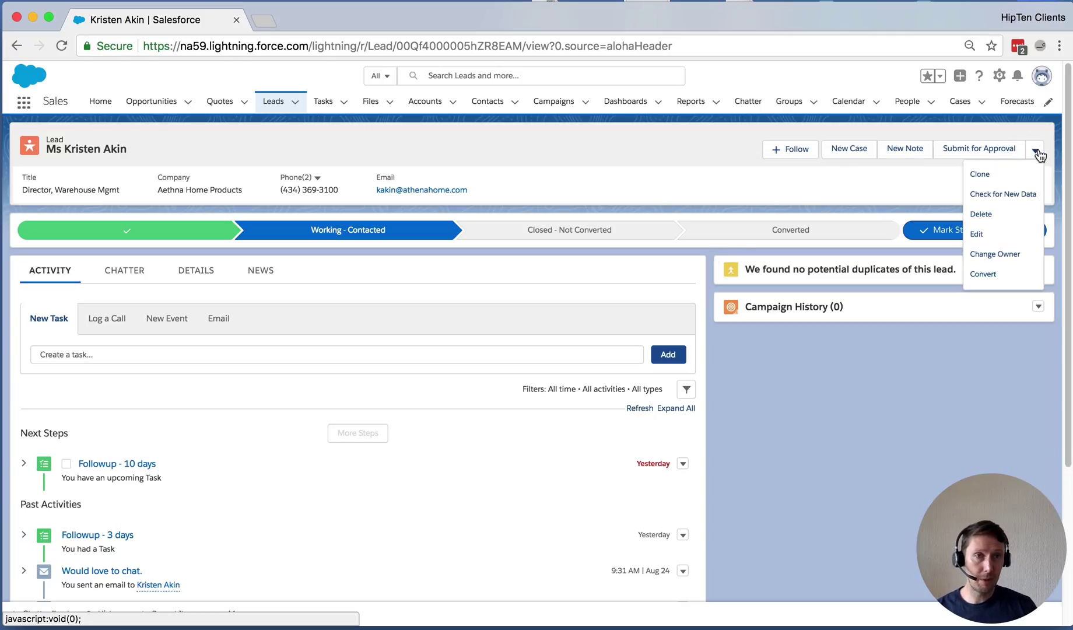
pyautogui.click(994, 215)
pyautogui.click(698, 376)
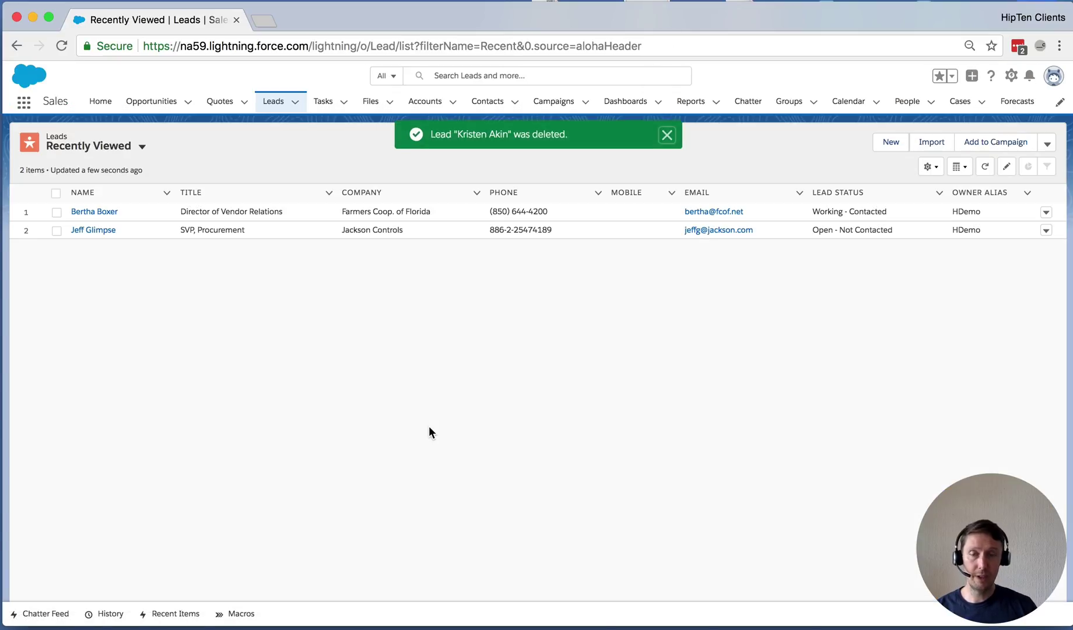
# Switch back to Salesforce Classic from the profile avatar menu
pyautogui.click(1054, 77)
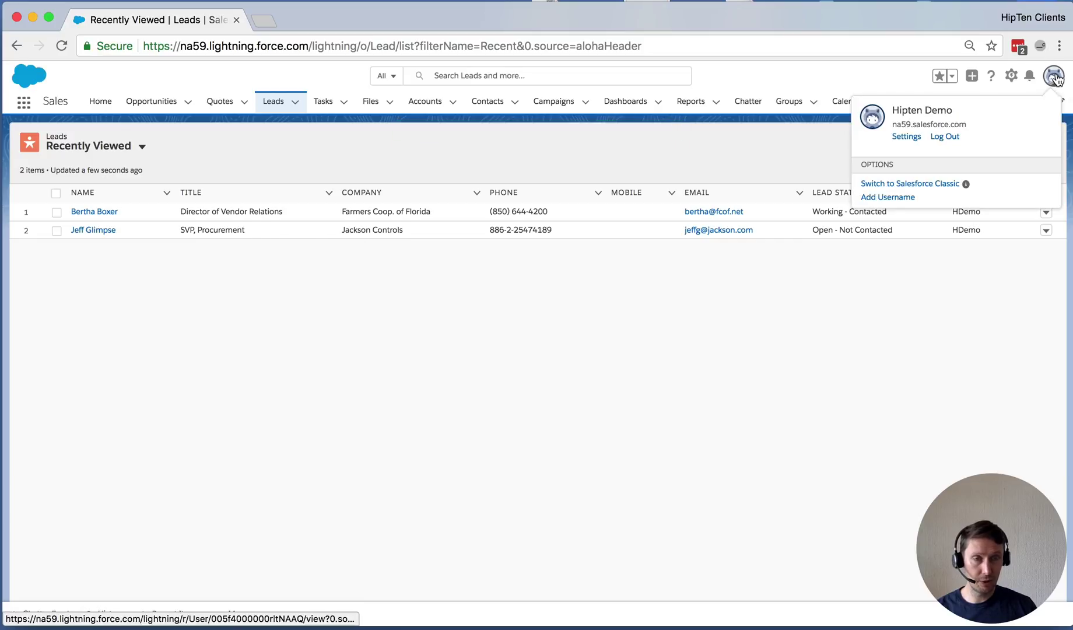
pyautogui.click(932, 188)
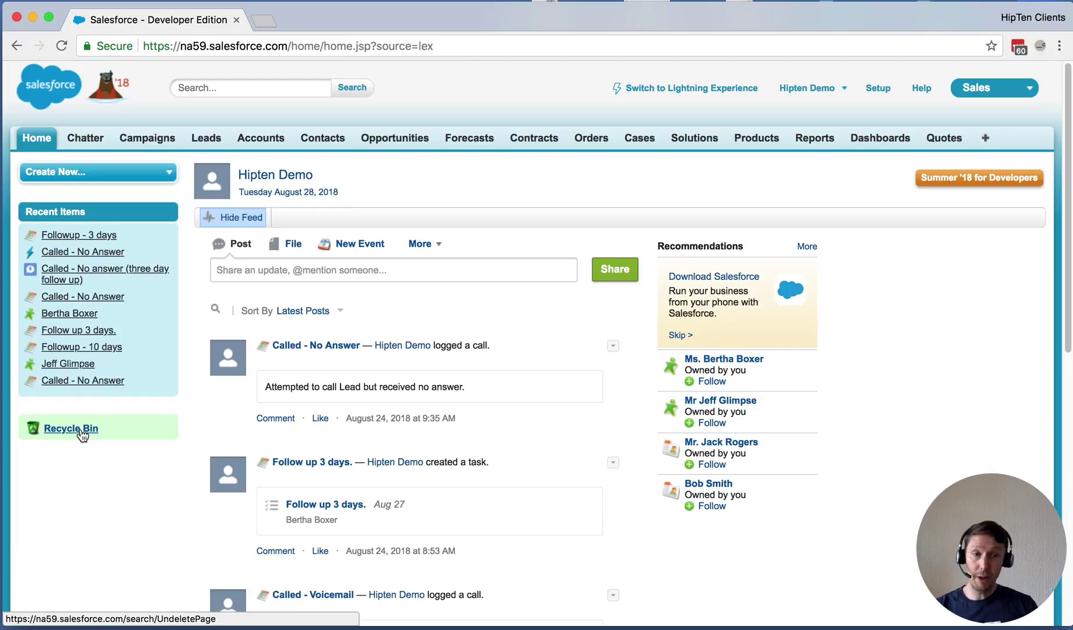
# Confirm Kristen Akin is listed in the Classic Recycle Bin, then return to Leads home
pyautogui.click(205, 138)
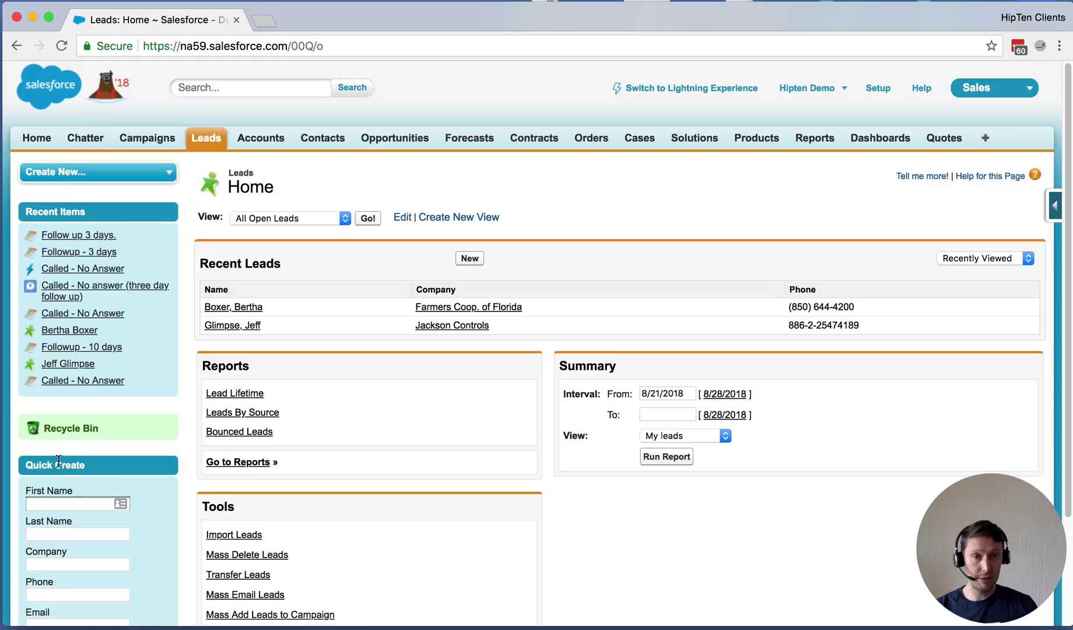
pyautogui.click(85, 430)
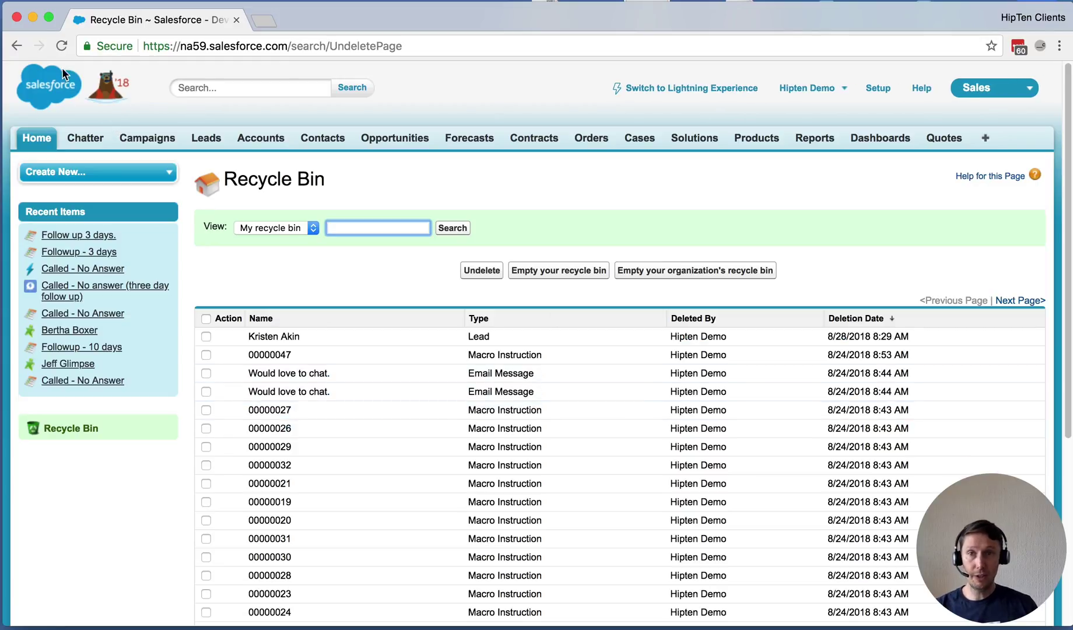
pyautogui.click(17, 46)
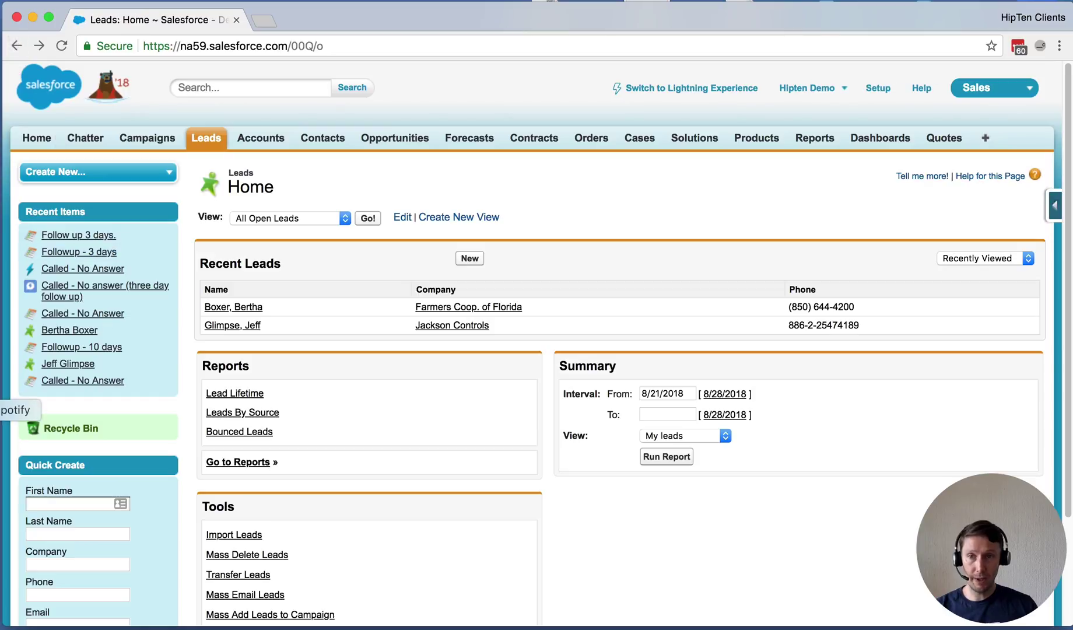
# Copy the 'search/UndeletePage' path from Sublime Text and select the na59.salesforce.com domain in the address
pyautogui.click(9, 440)
pyautogui.moveTo(282, 196); pyautogui.dragTo(138, 197)
pyautogui.hotkey('ctrl', 'c')
pyautogui.click(271, 46)
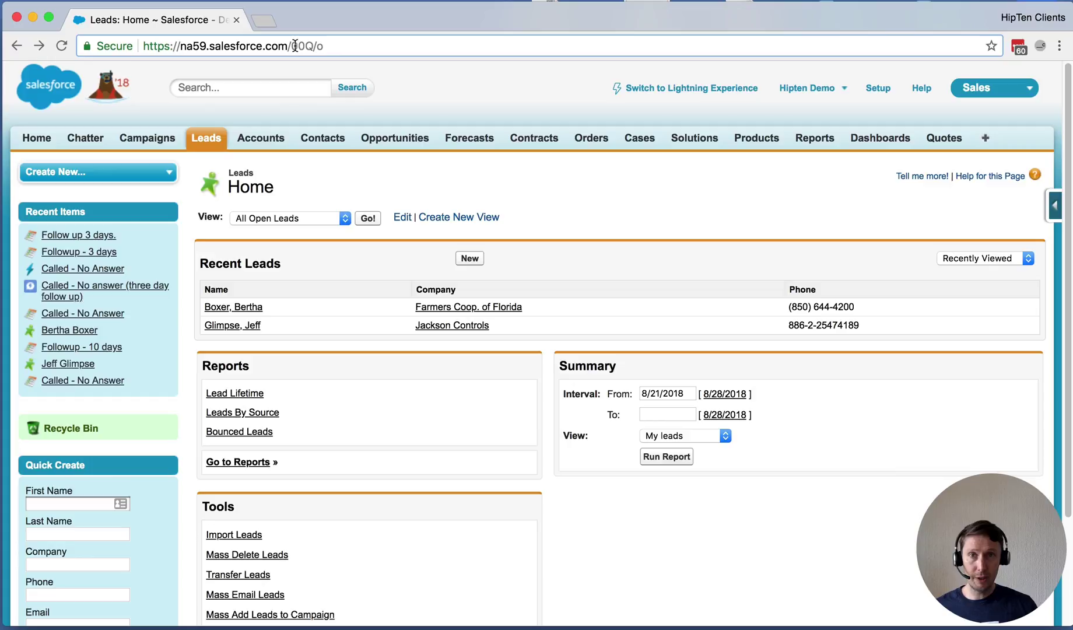
pyautogui.moveTo(181, 47); pyautogui.dragTo(285, 46)
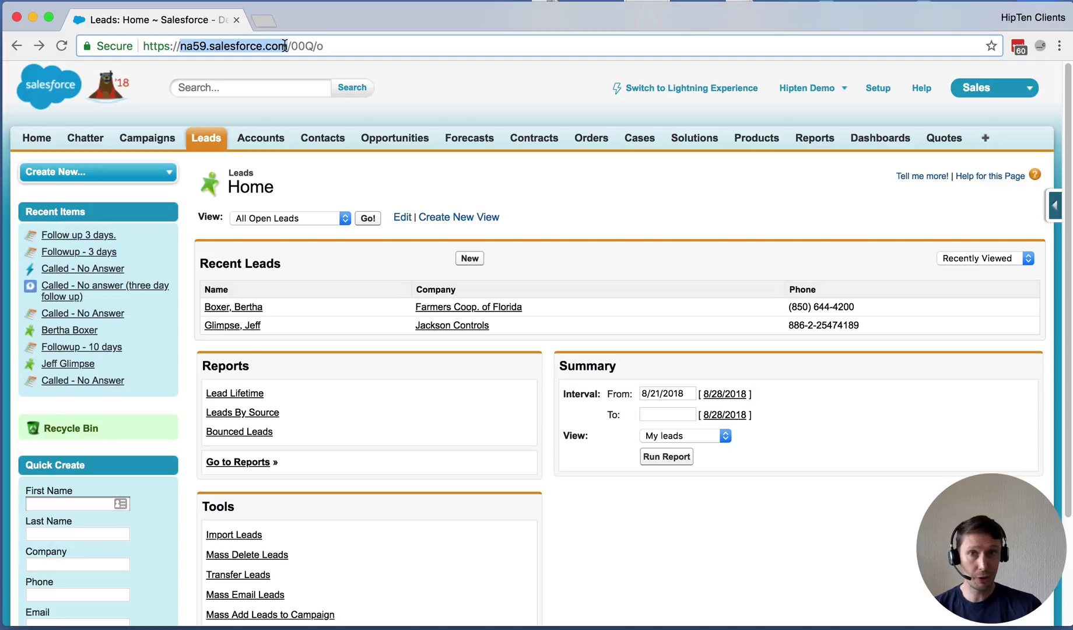
# Replace the '00Q/o' URL path with 'search/UndeletePage' to load the Recycle Bin
pyautogui.click(324, 46)
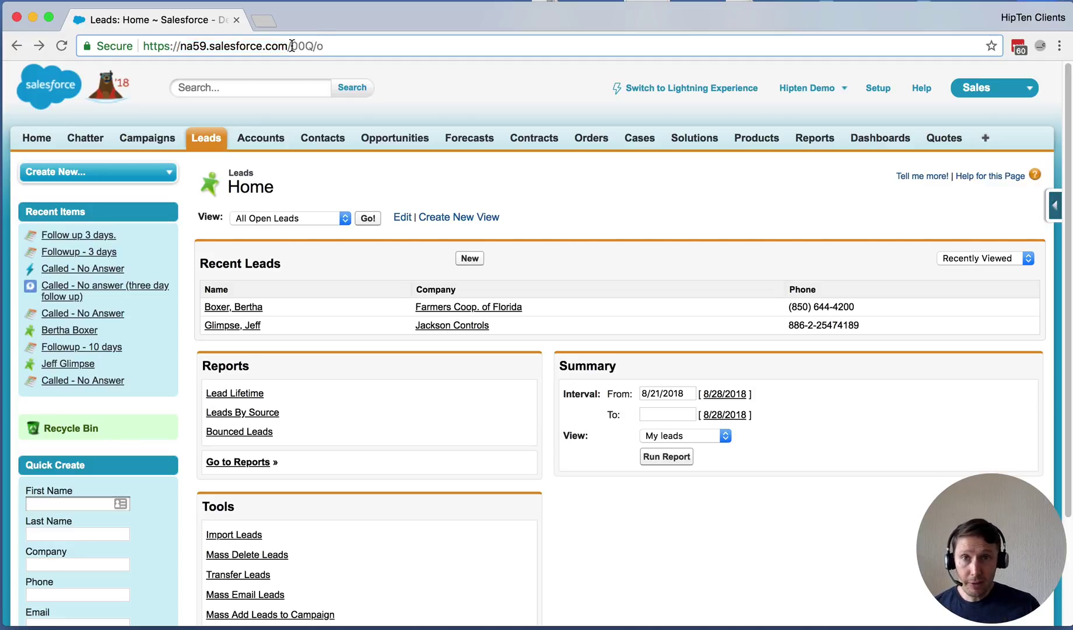
pyautogui.moveTo(289, 46); pyautogui.dragTo(343, 42)
pyautogui.press('BackSpace')
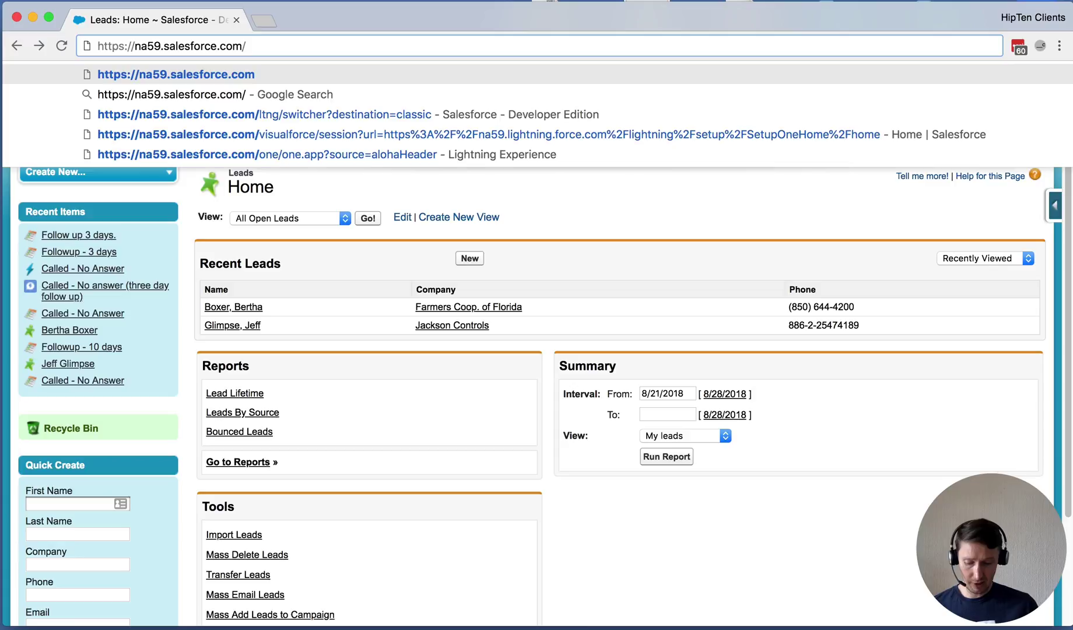
pyautogui.write('search/UndeletePage')
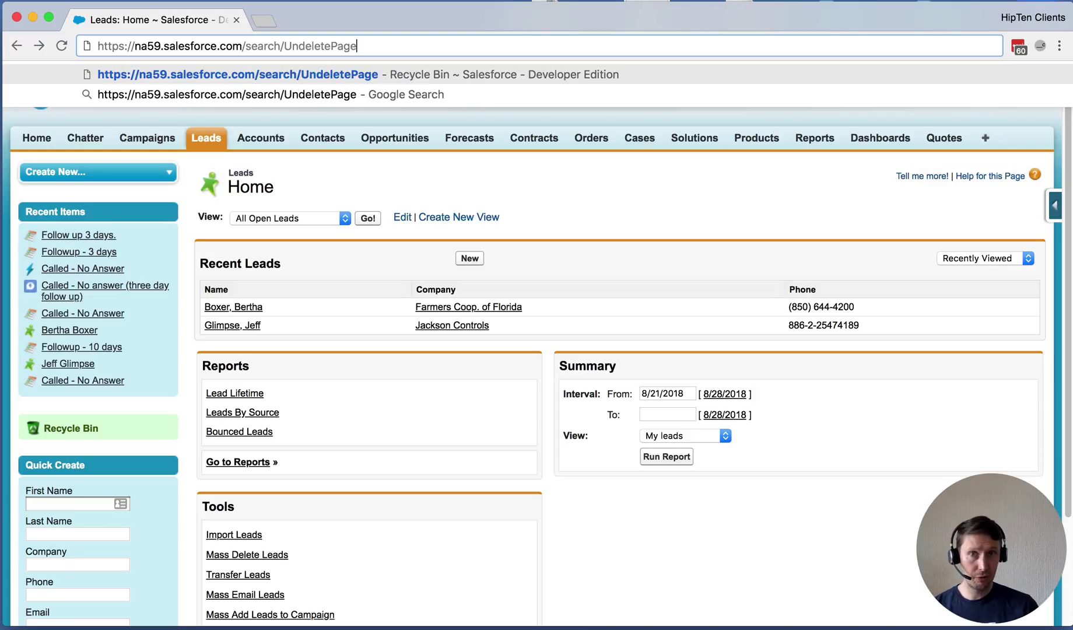
pyautogui.press('Return')
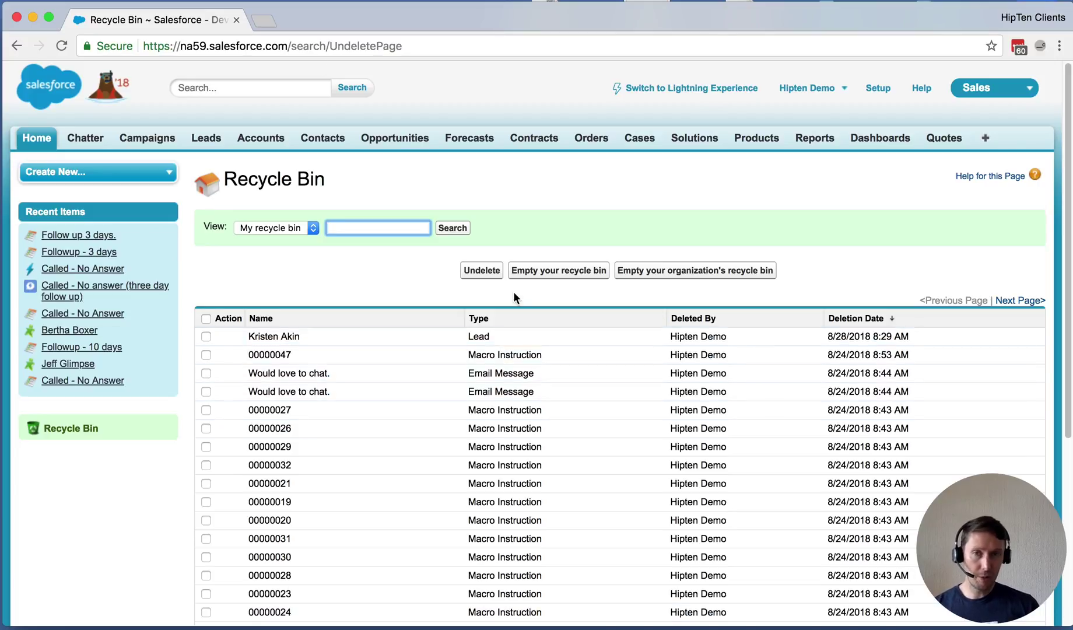
pyautogui.click(295, 230)
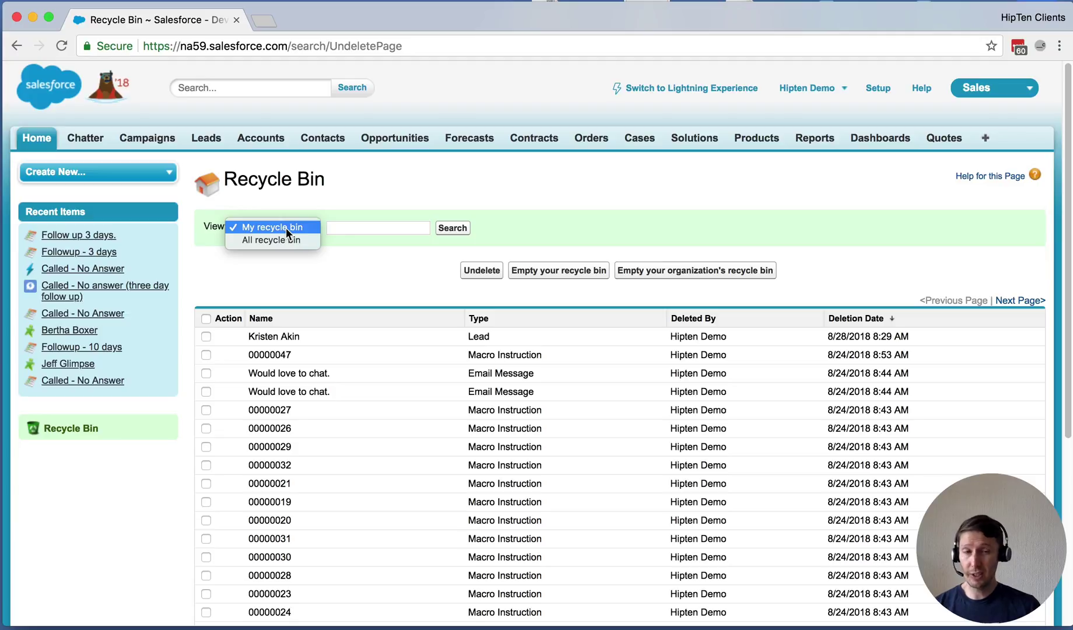
pyautogui.click(284, 240)
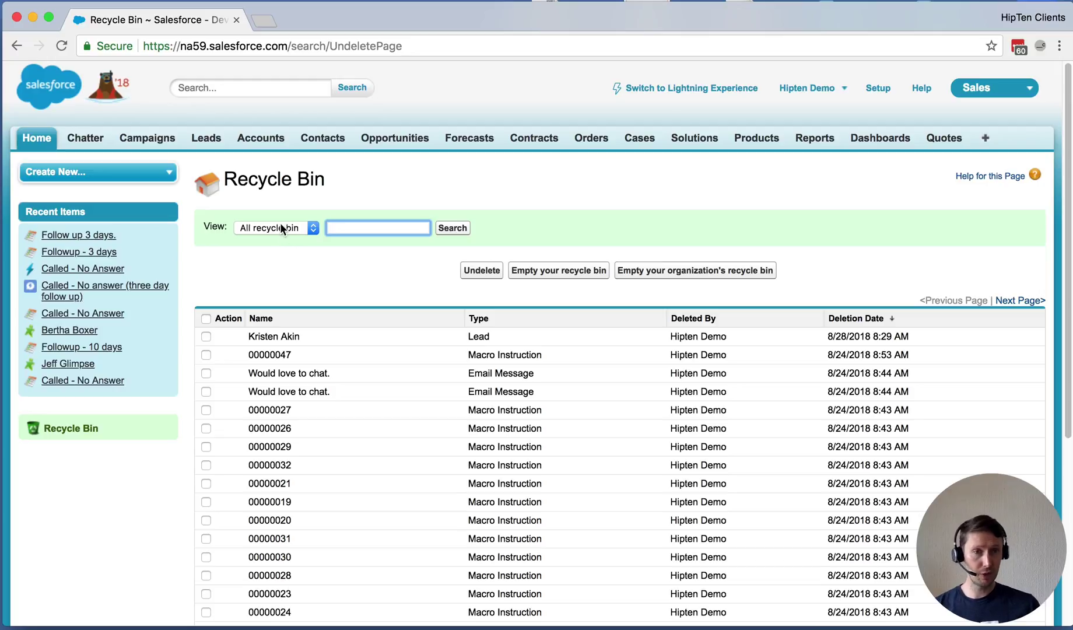
pyautogui.click(280, 223)
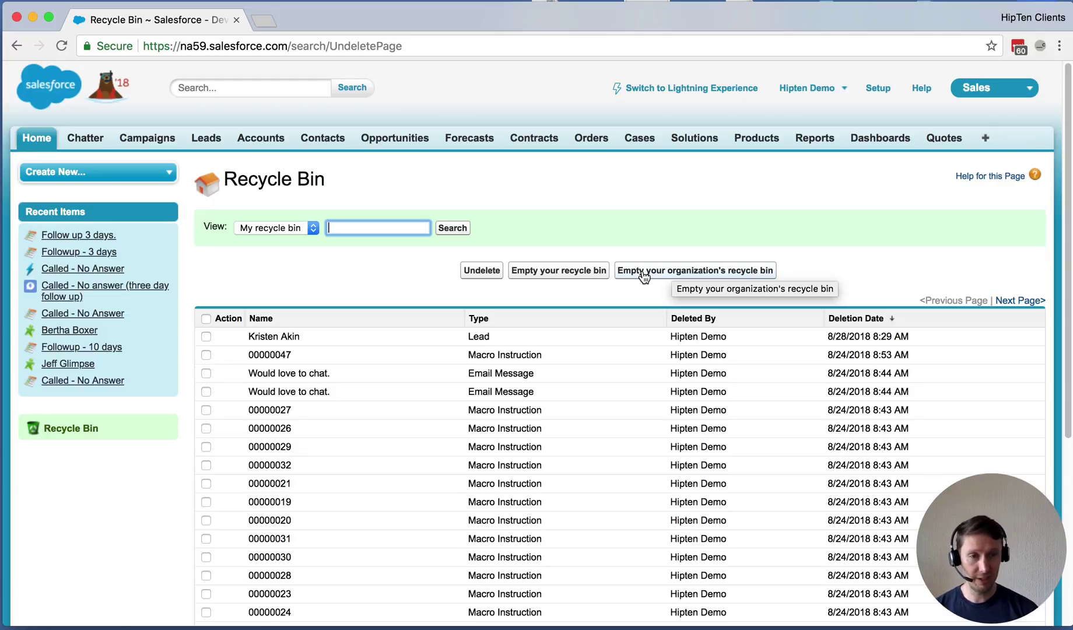
pyautogui.click(644, 277)
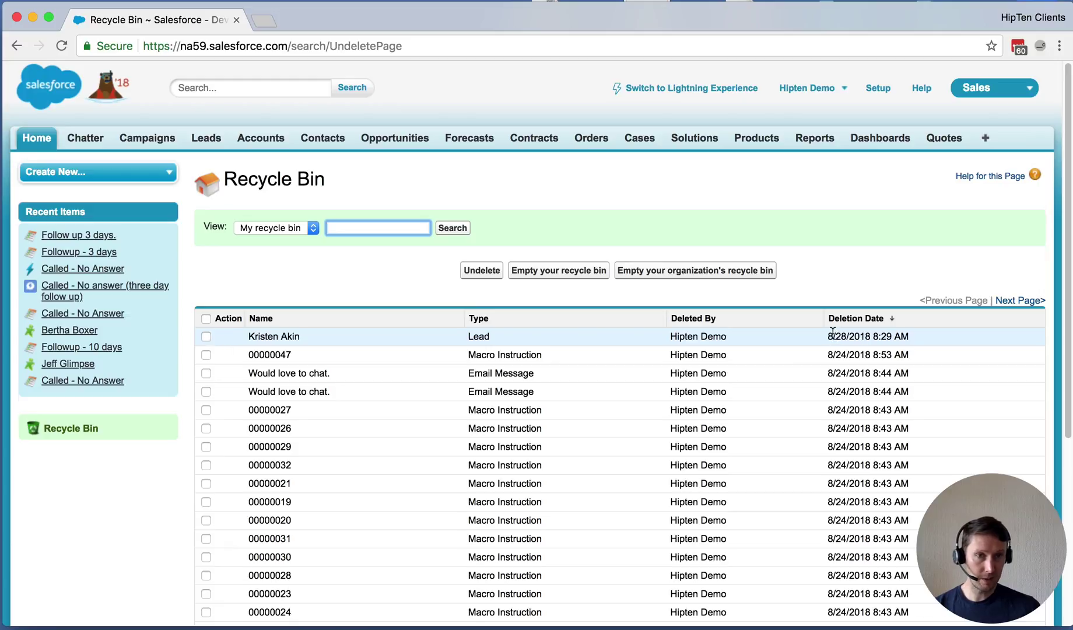
# Review Kristen Akin's deletion date, record type and deleter, then undelete the lead
pyautogui.moveTo(829, 334); pyautogui.dragTo(903, 355)
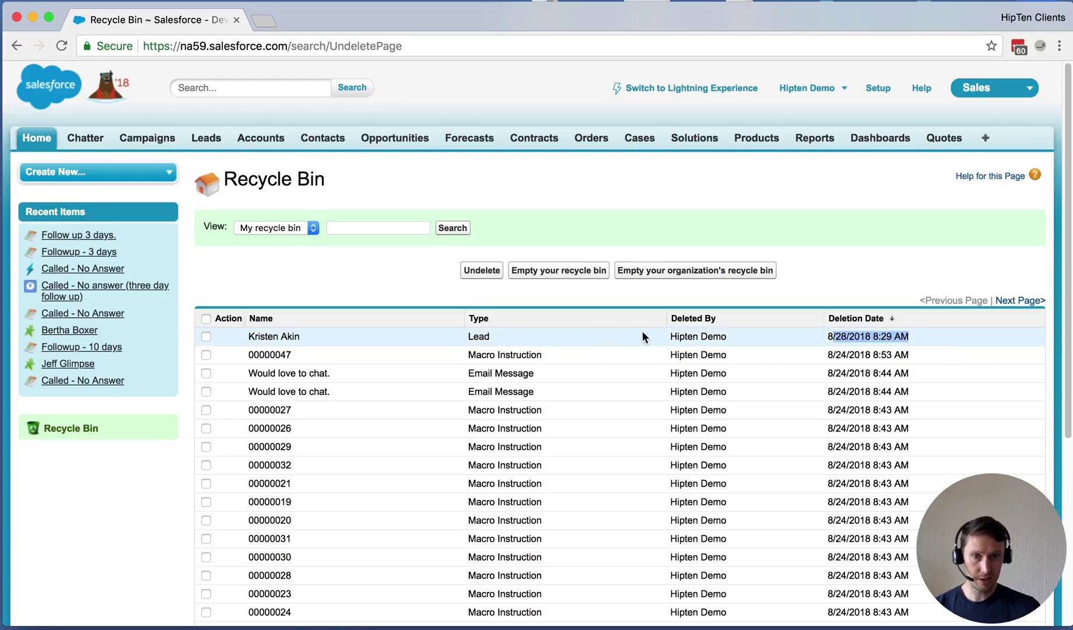
pyautogui.doubleClick(486, 337)
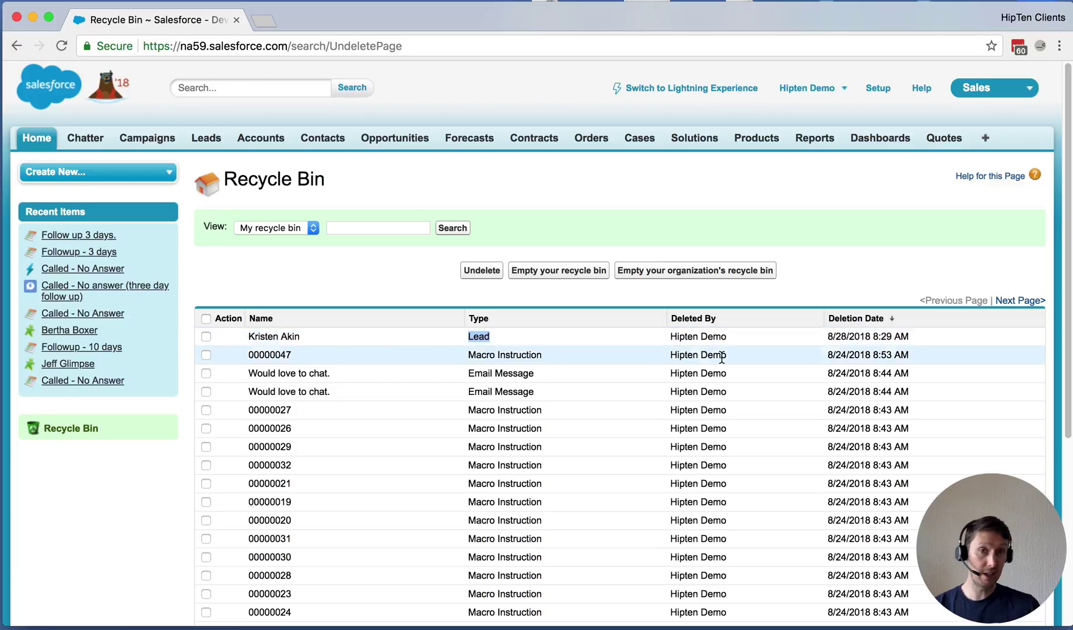
pyautogui.moveTo(672, 336); pyautogui.dragTo(747, 347)
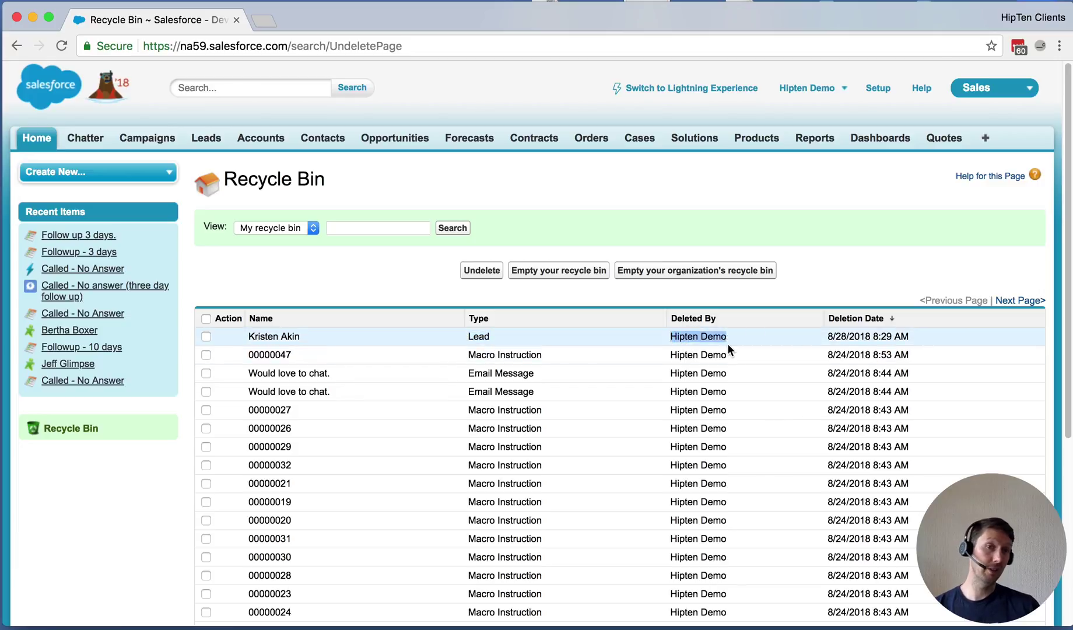
pyautogui.click(206, 336)
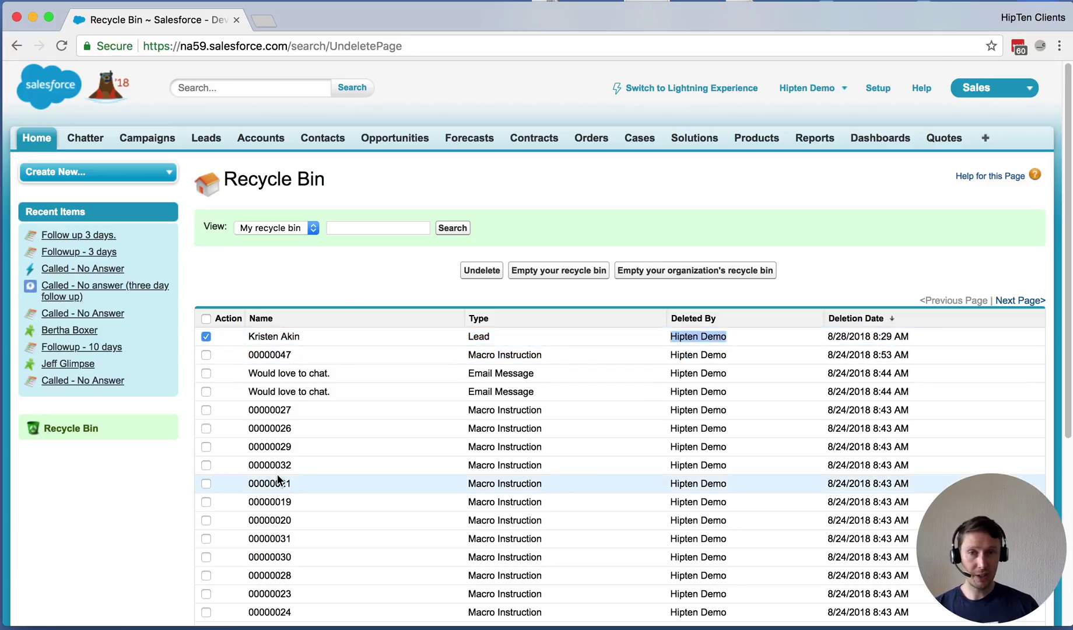
pyautogui.click(483, 271)
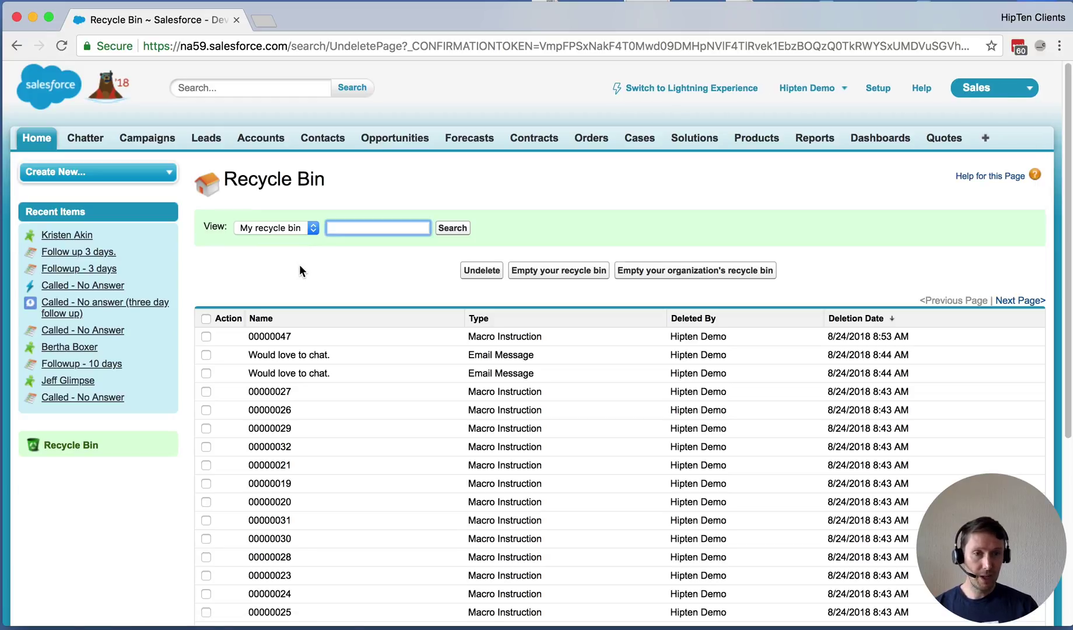
pyautogui.click(803, 91)
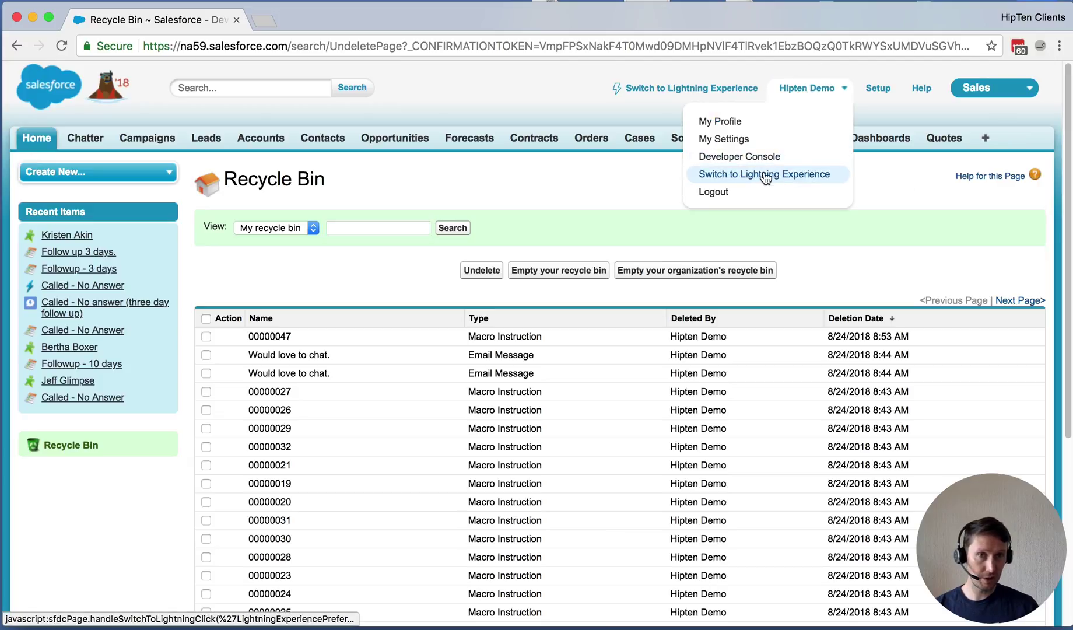
pyautogui.click(566, 111)
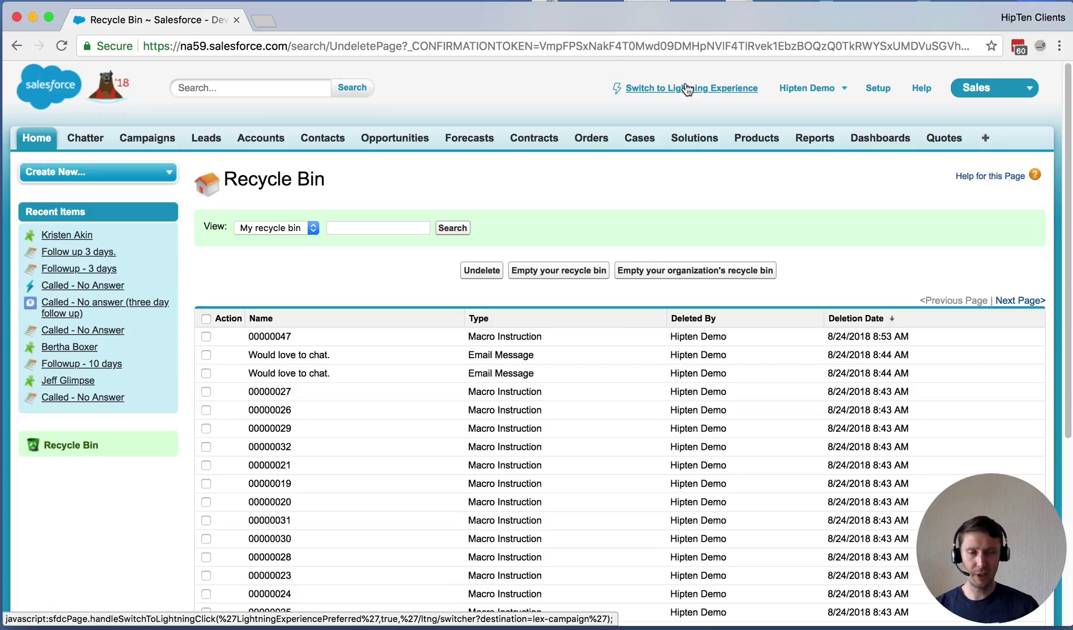
pyautogui.click(709, 89)
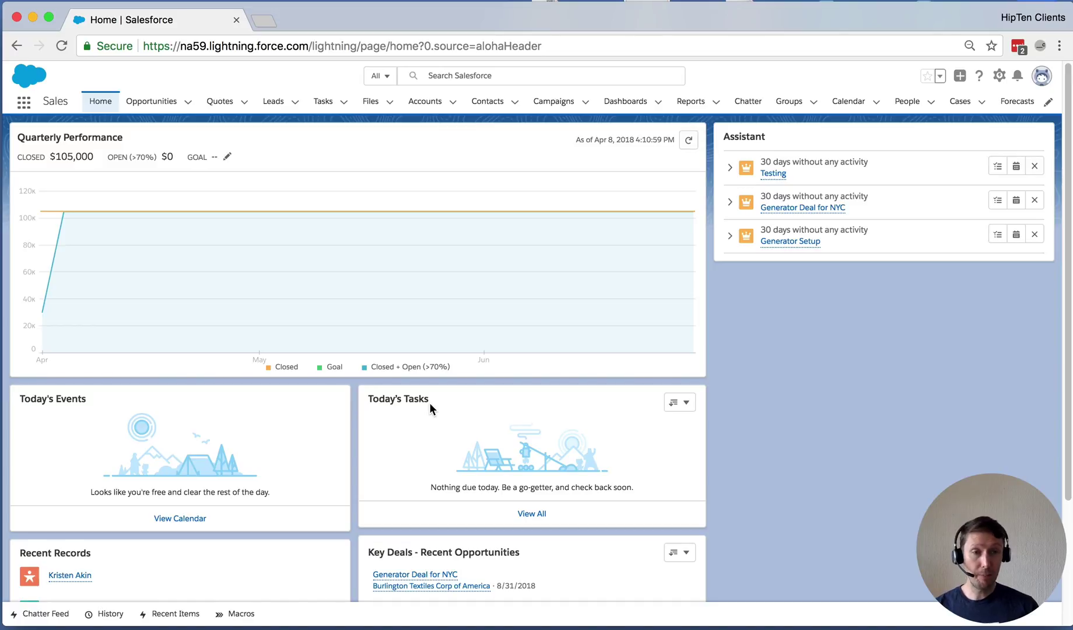
# Open Kristen Akin's restored lead from the Lightning Leads Recently Viewed list
pyautogui.click(274, 102)
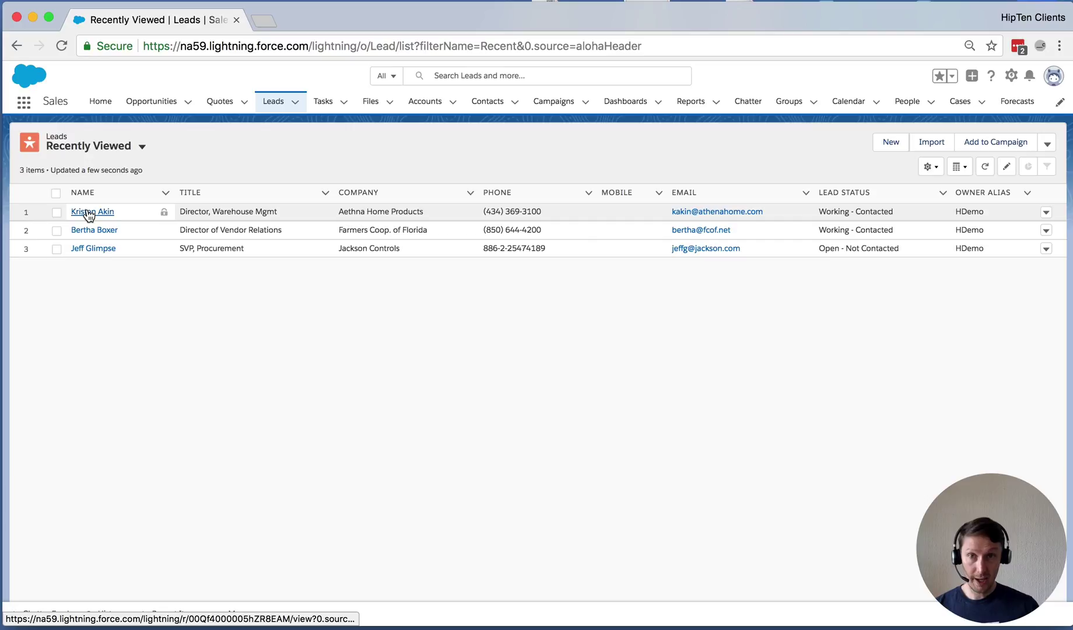
pyautogui.click(88, 215)
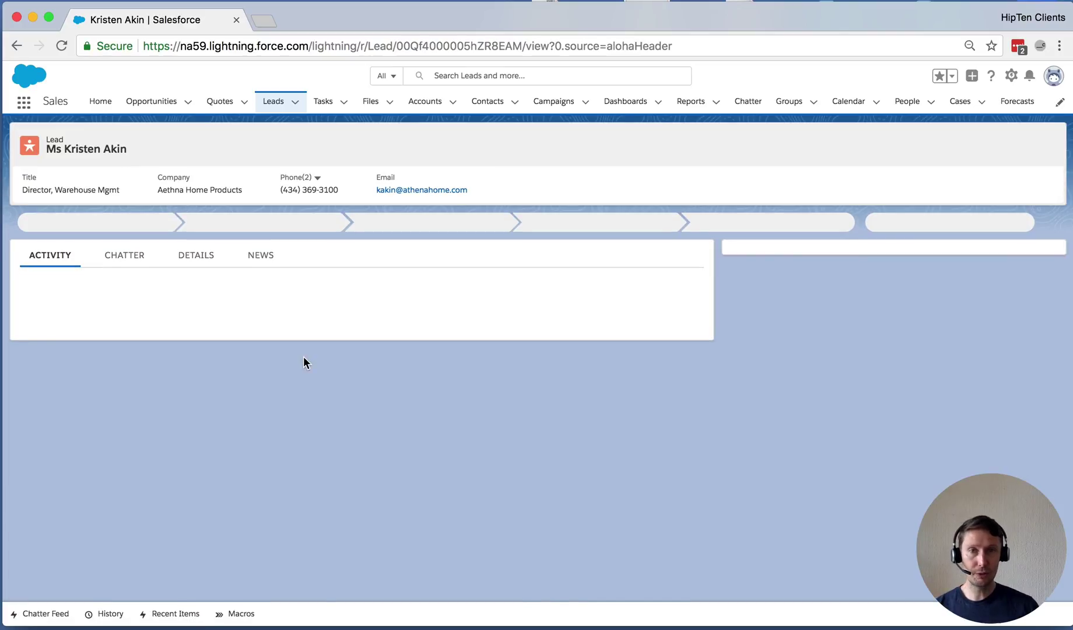
pyautogui.scroll(-3, 266, 353)
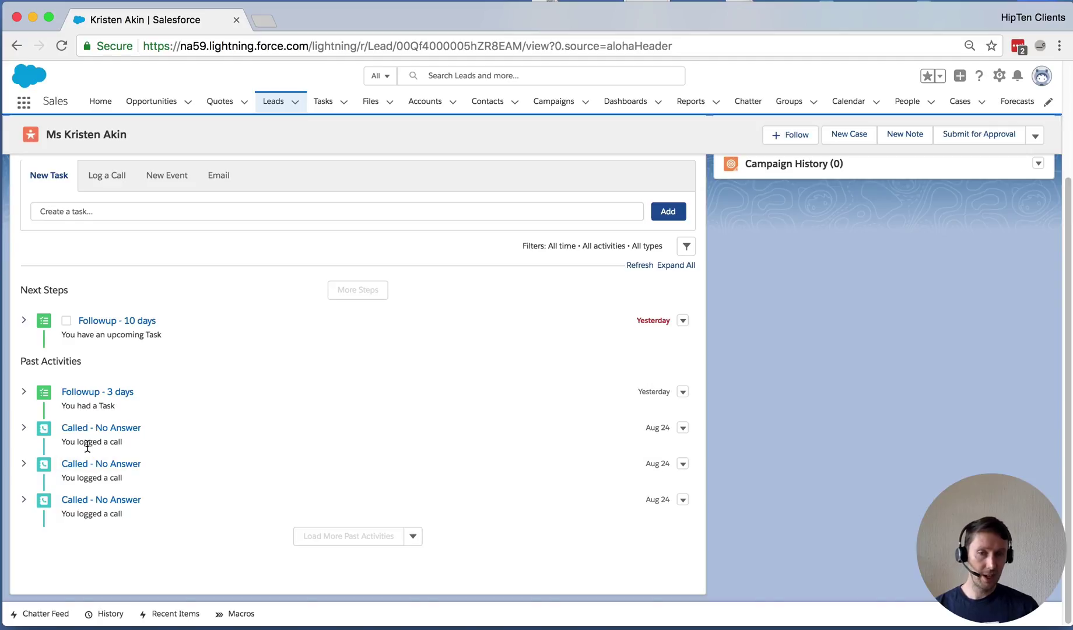
pyautogui.scroll(3, 333, 415)
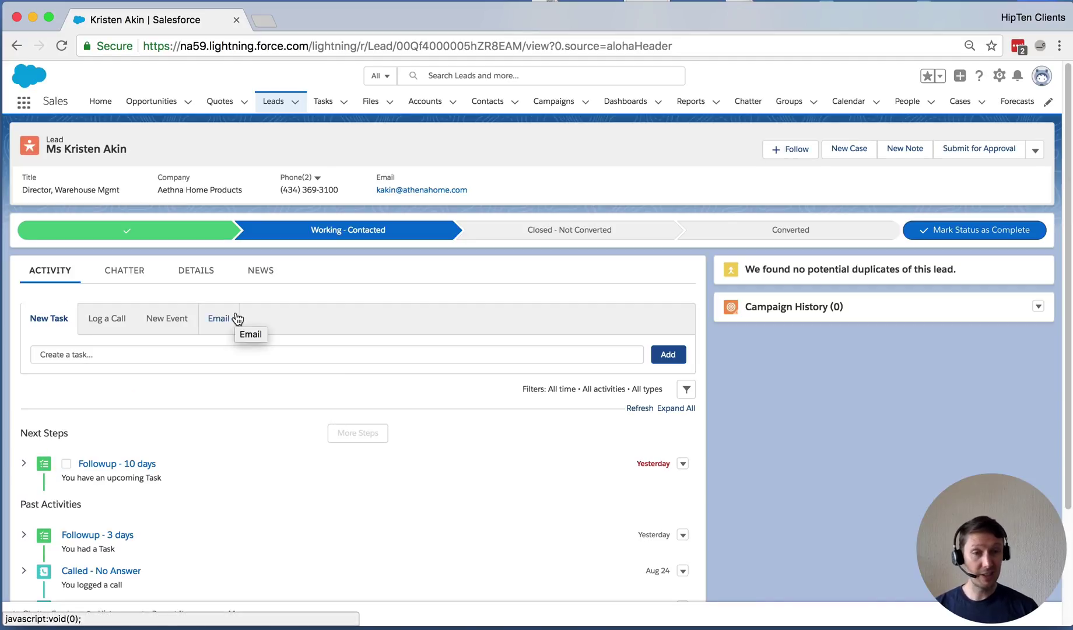